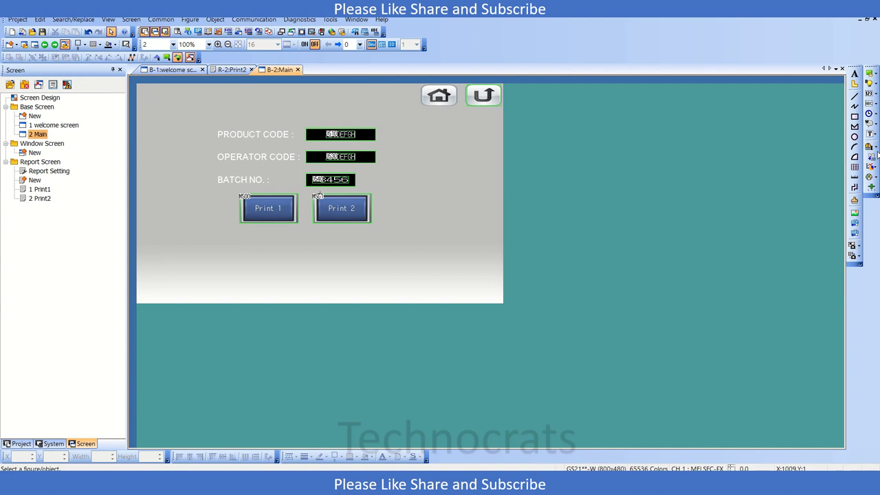
Enable a Serial printer on Standard I/F (RS232) and confirm its 19200 bps communication details.
click(48, 444)
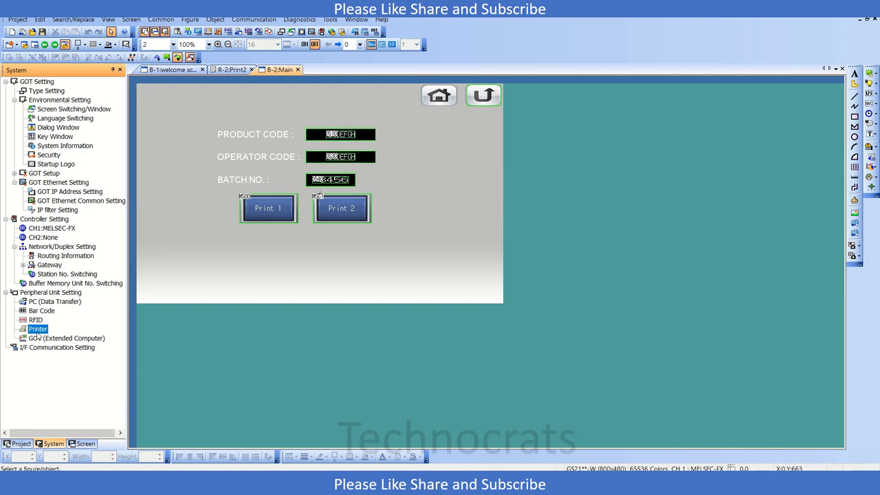
click(37, 329)
double_click(38, 330)
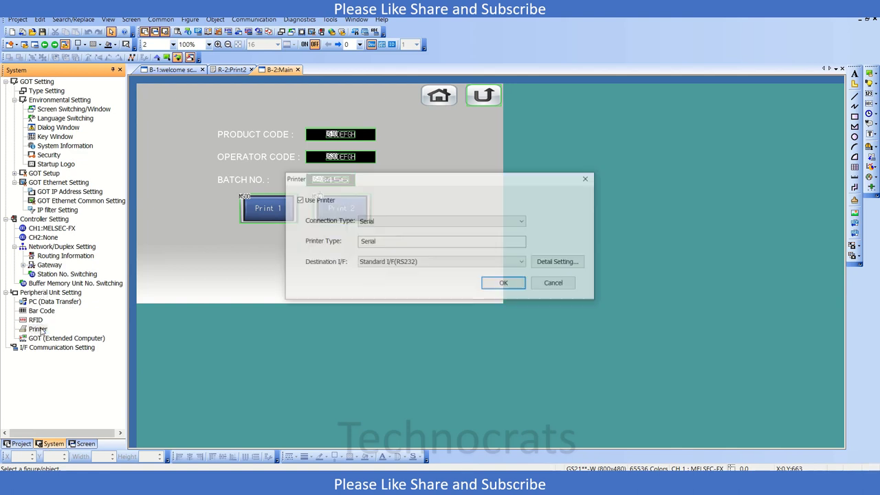
click(383, 221)
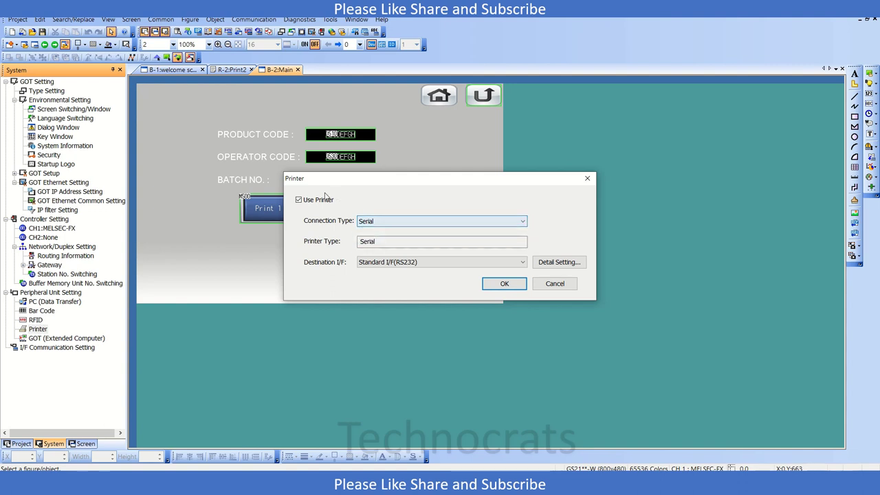
click(309, 200)
click(397, 222)
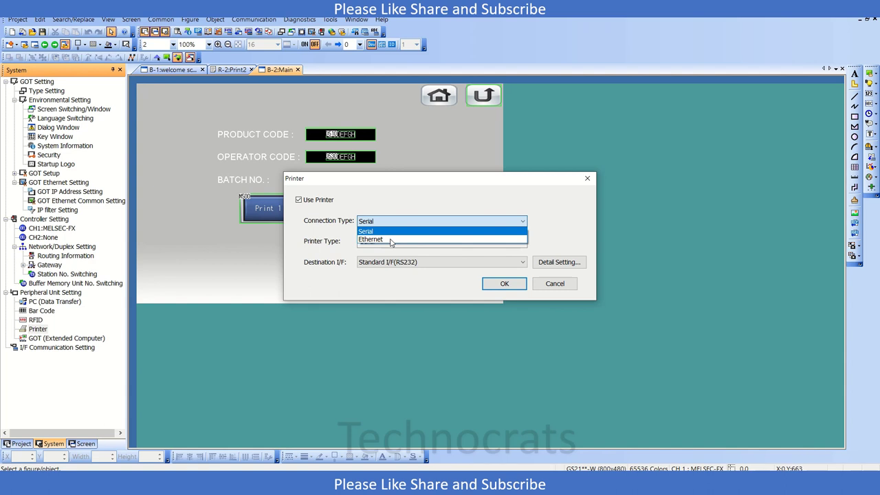
click(327, 275)
click(395, 263)
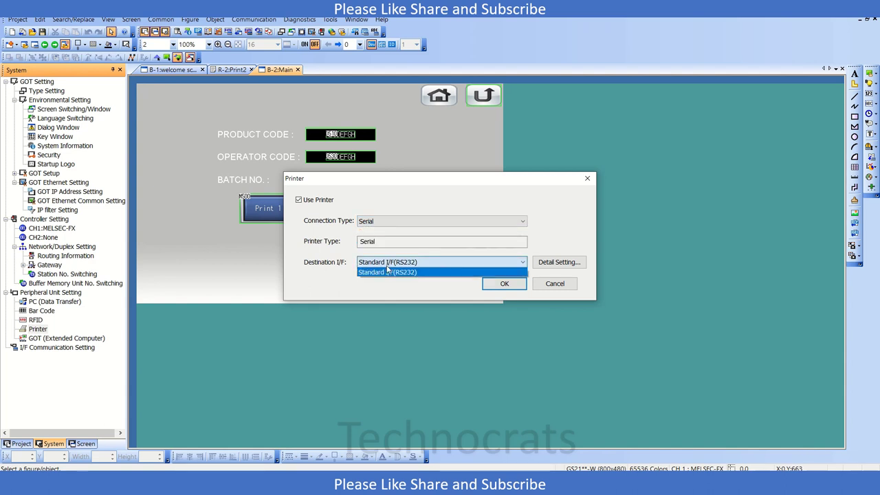
click(568, 265)
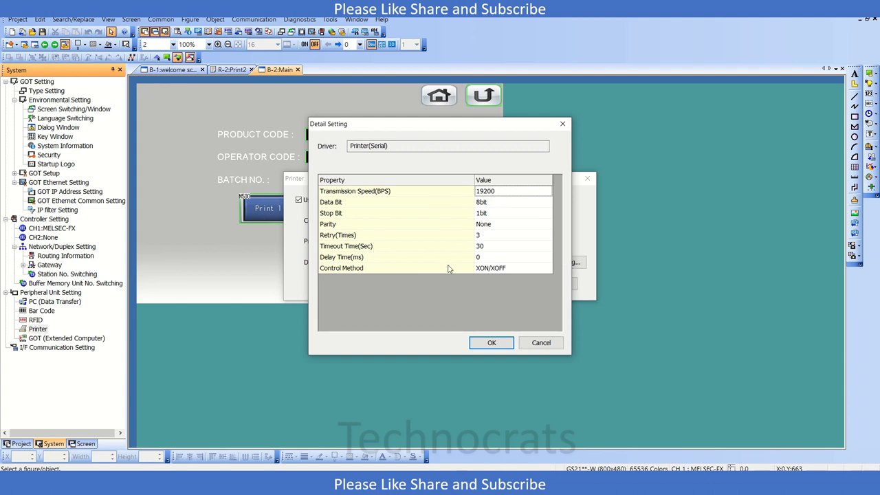
click(489, 342)
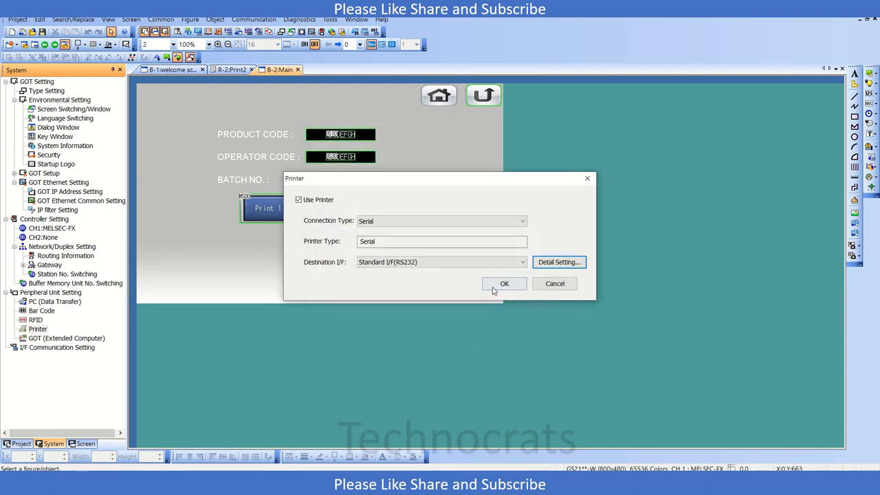
Apply the printer setup and open Report Setting showing the 61-line, 119-column page layout.
click(492, 285)
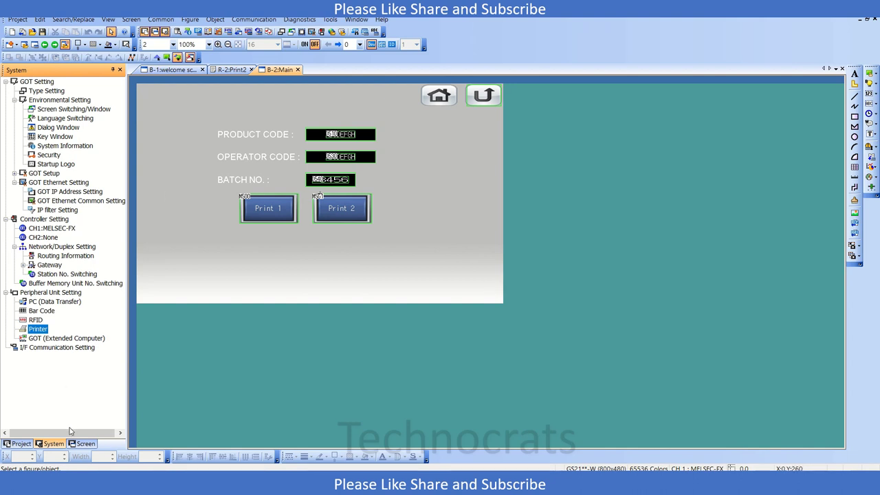
click(20, 443)
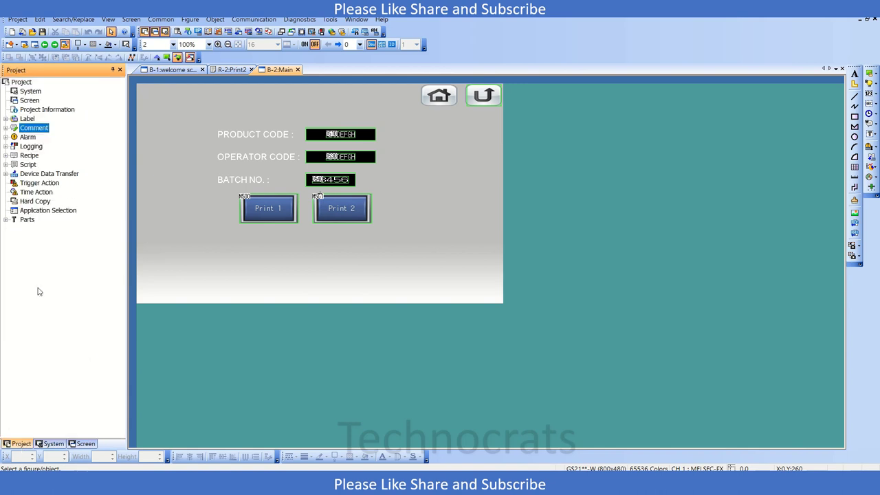
click(82, 444)
click(37, 162)
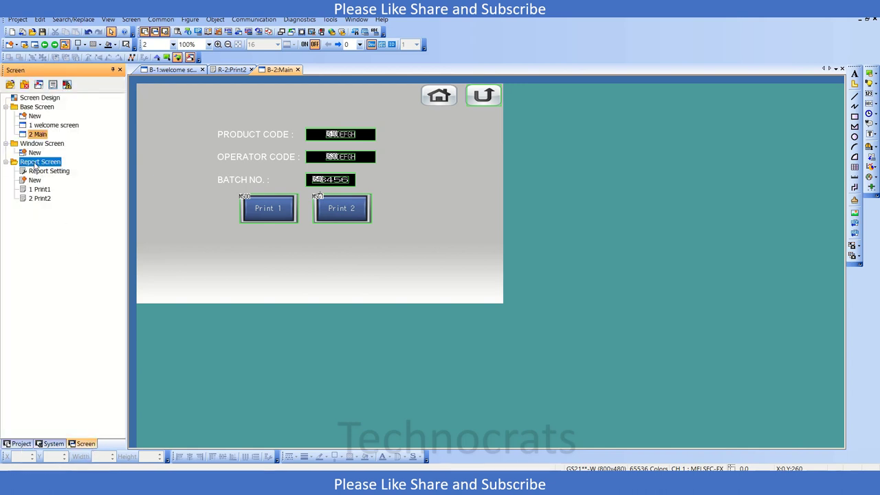
click(43, 172)
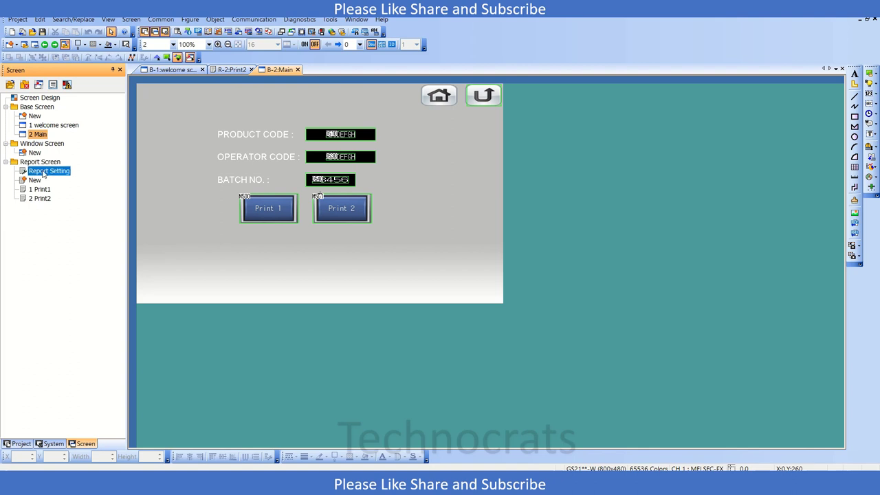
double_click(49, 171)
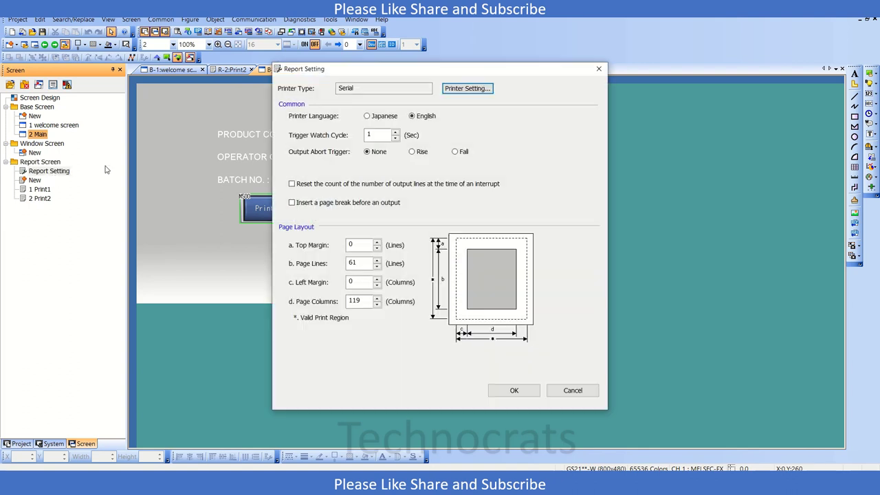
Close Report Setting unchanged and select report screens Print1 and Print2.
click(599, 69)
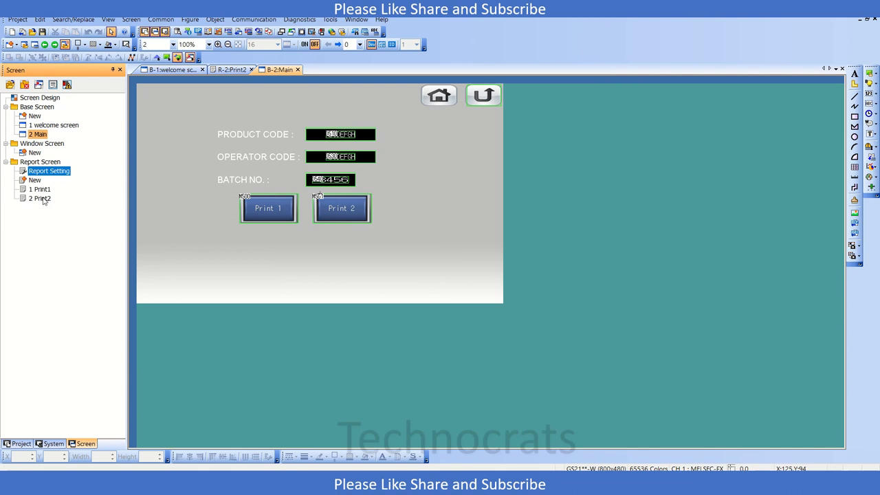
click(40, 190)
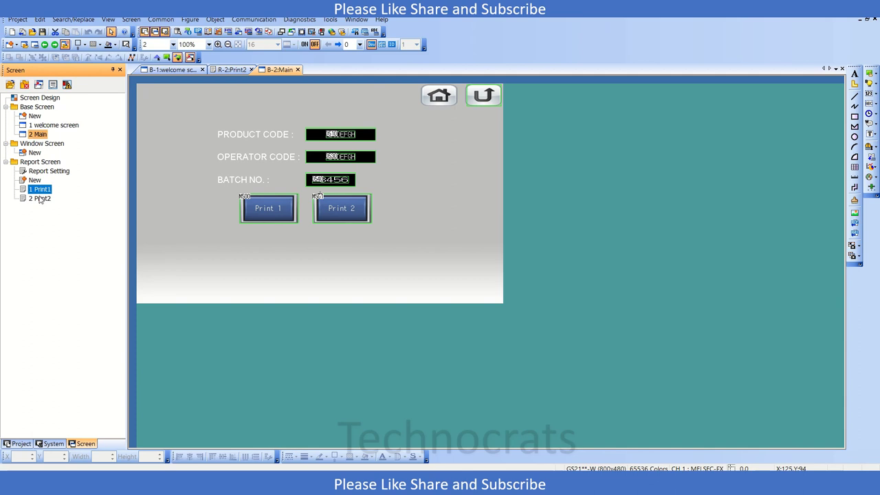
click(40, 199)
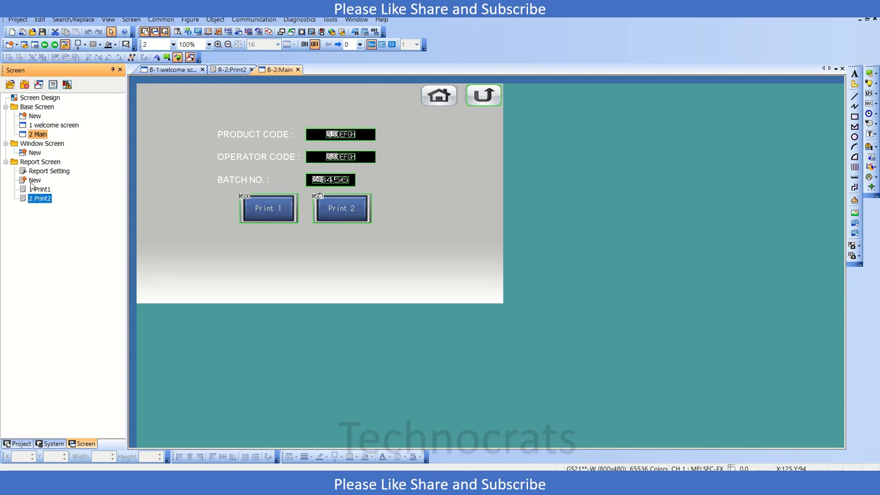
Create report screen 3 named 'Print 3' with its collection trigger set to Rise of M502.
double_click(32, 181)
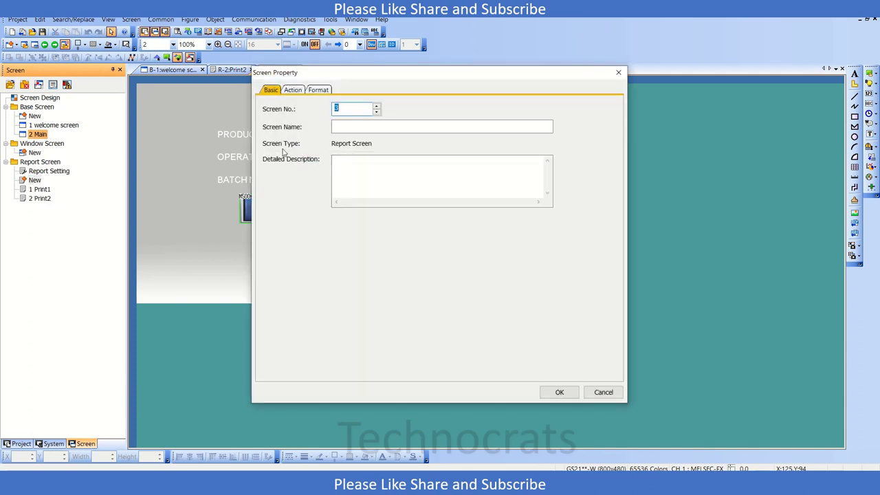
click(345, 127)
text(Print 3)
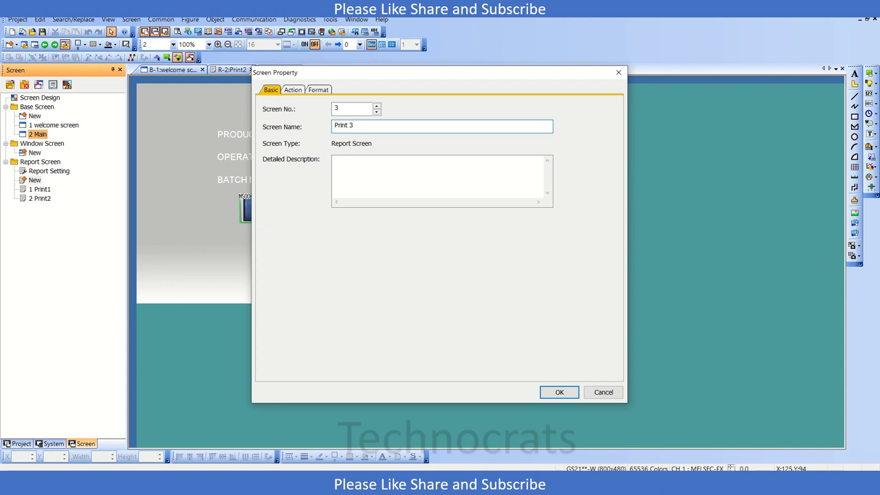
click(292, 90)
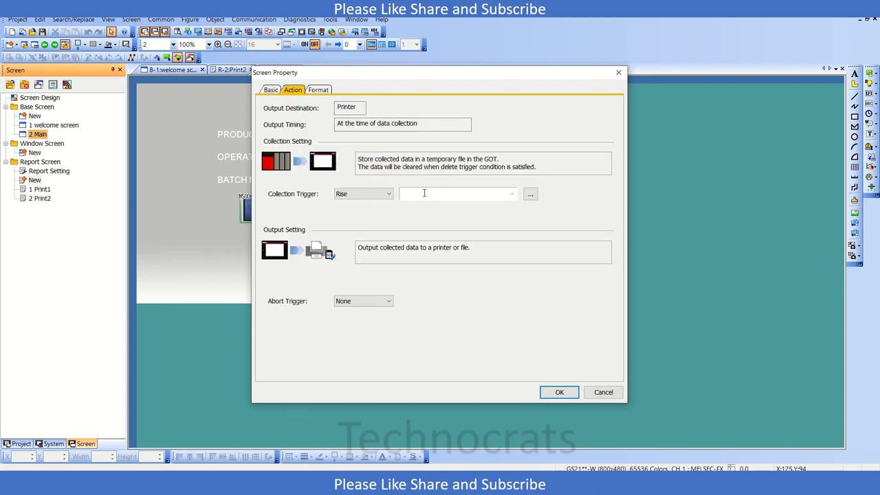
text(M502)
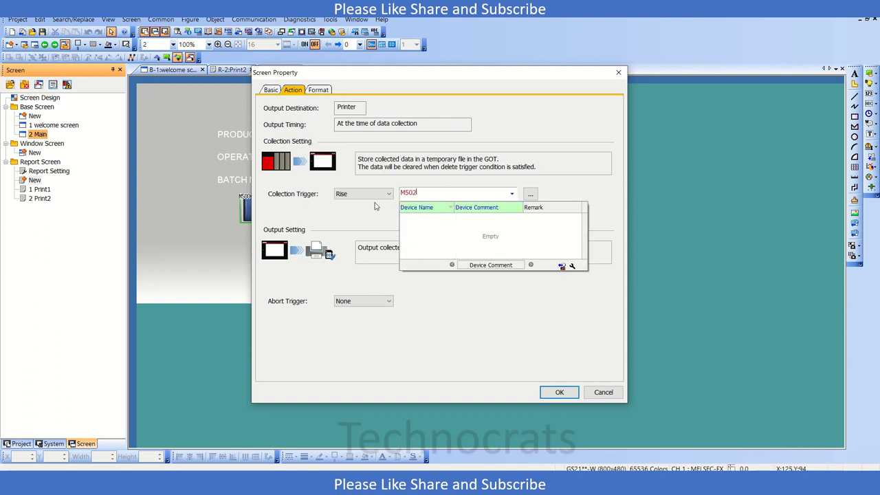
click(348, 223)
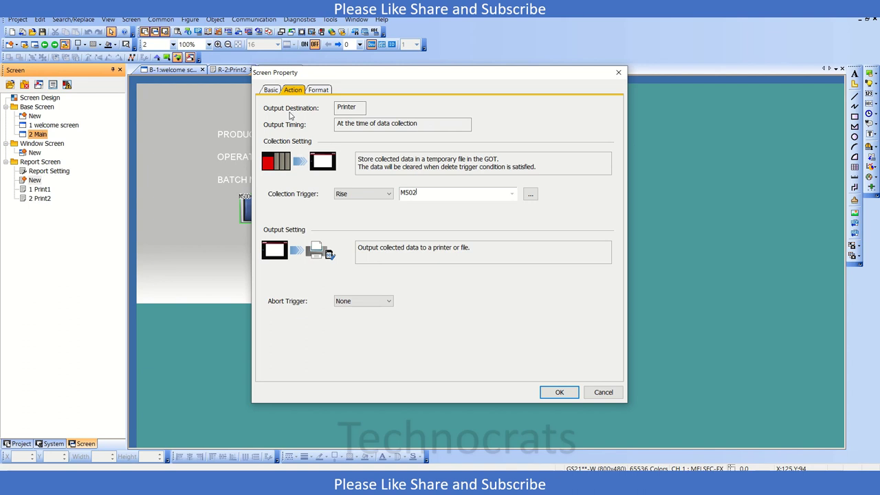
click(316, 90)
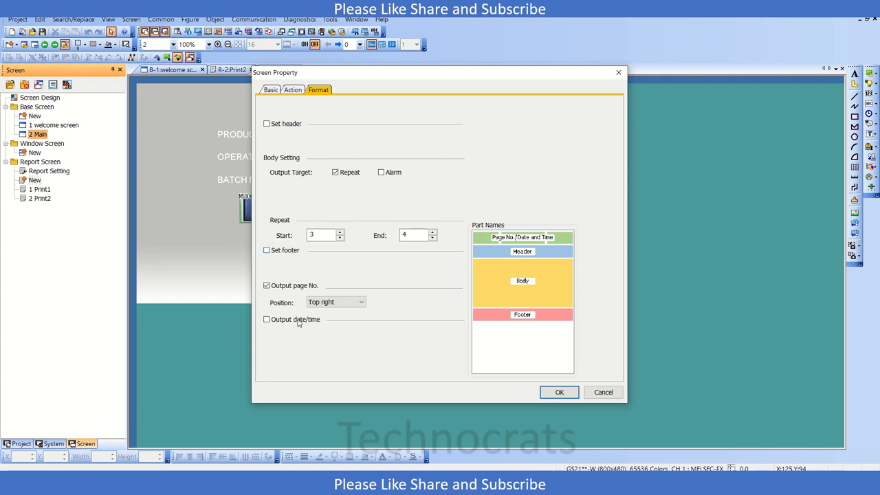
click(293, 91)
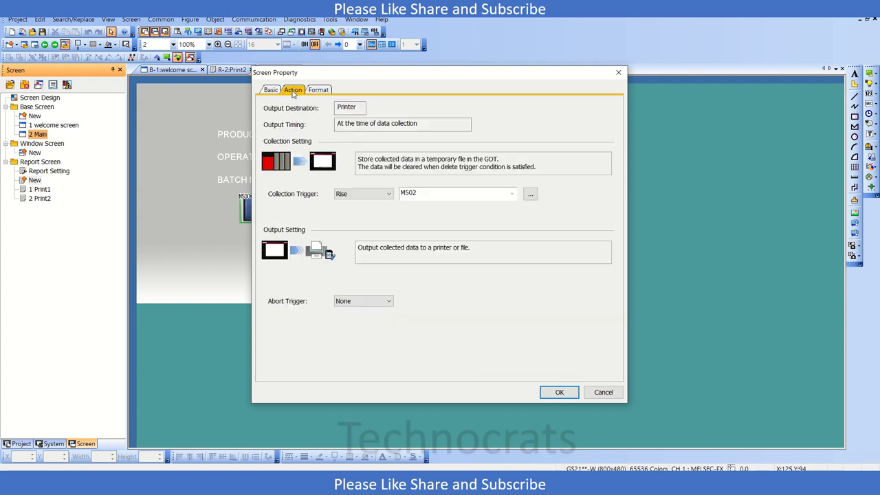
click(558, 391)
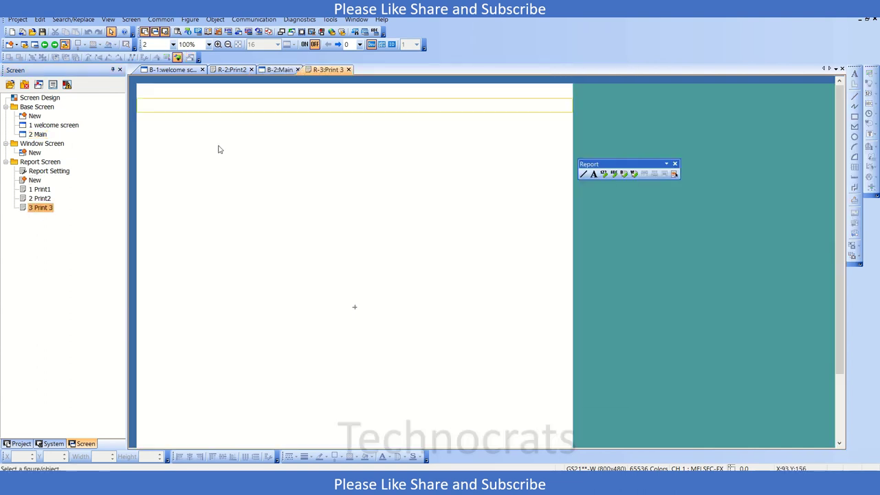
Add an 'Xyz Company' title at the top of the Print 3 page and centre it.
mouse_move(611, 167)
mouse_down()
mouse_move(482, 135)
mouse_move(516, 130)
mouse_up()
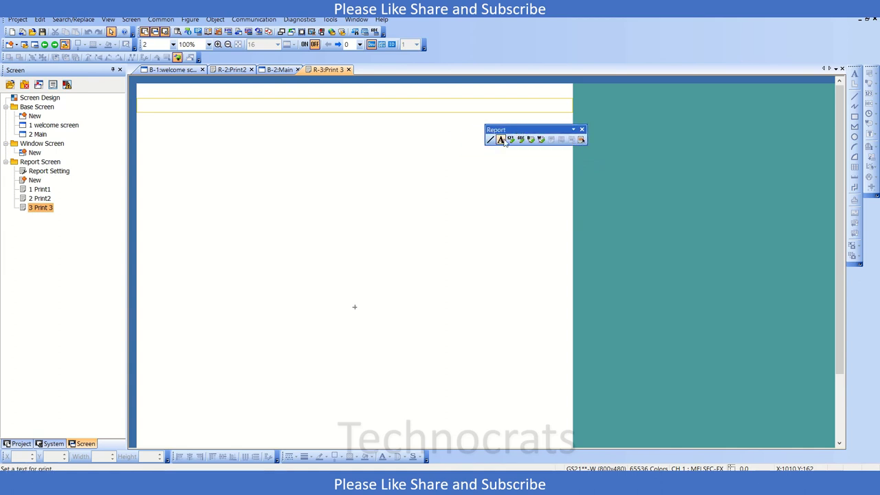
click(501, 140)
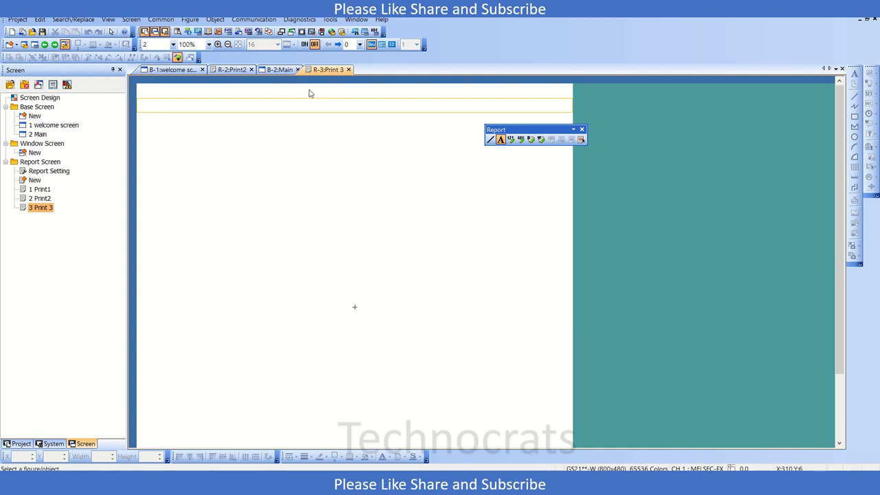
click(328, 102)
text(X)
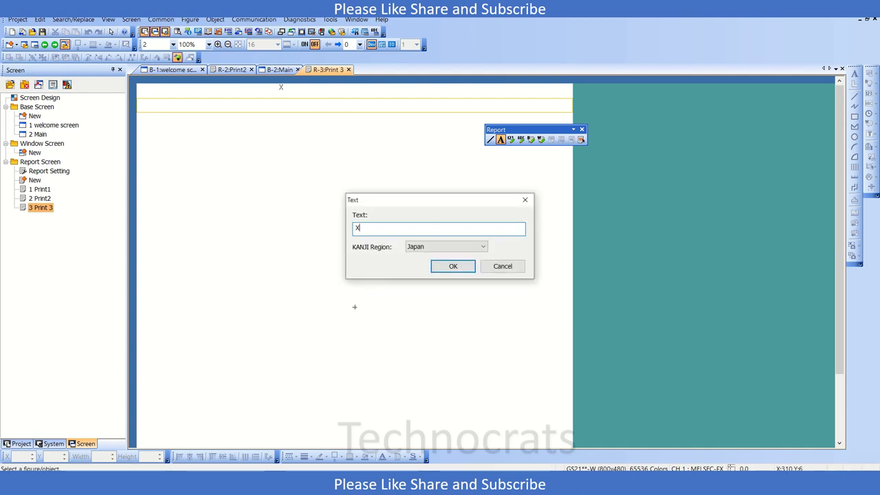
text(yx )
text(yz)
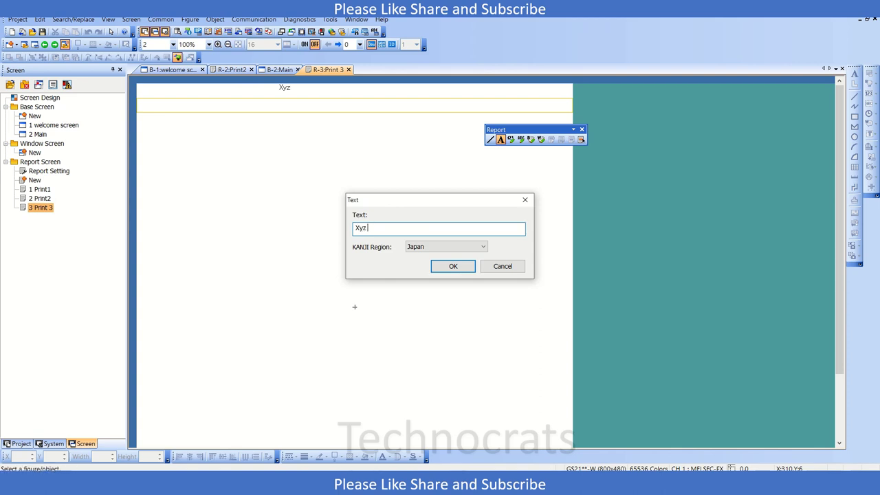
text( Compan)
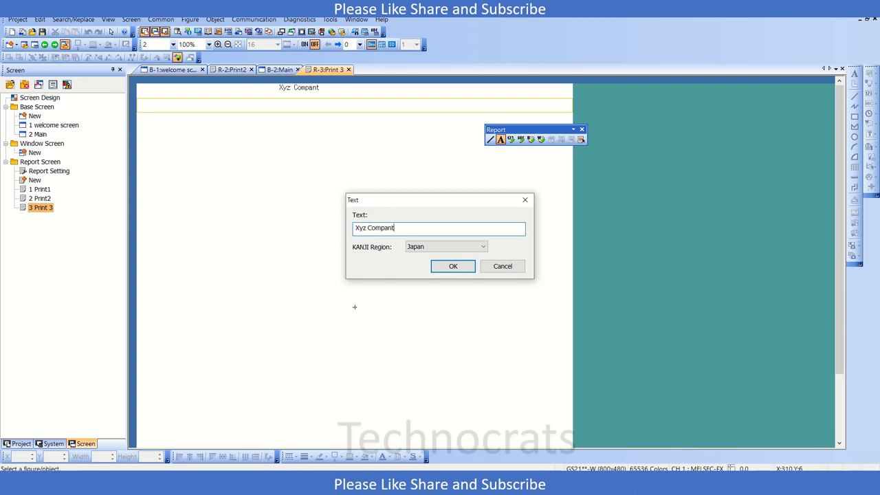
key(BackSpace)
text(y)
key(Return)
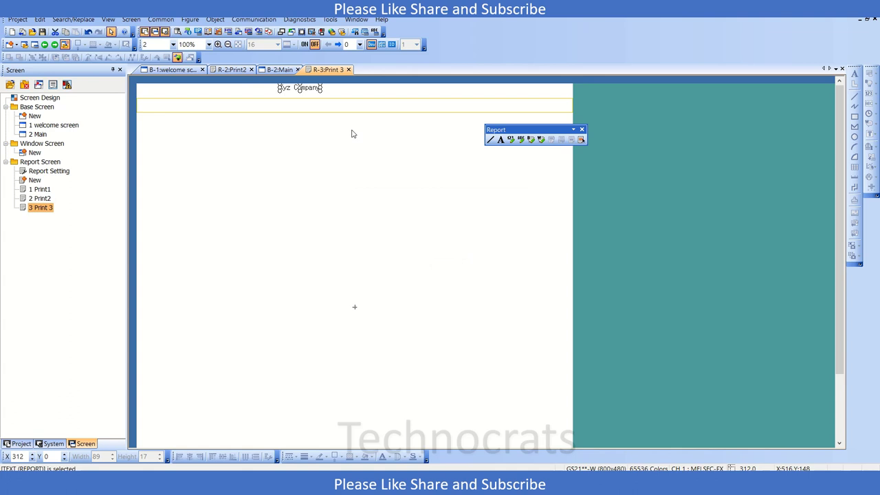
drag(330, 87, 366, 88)
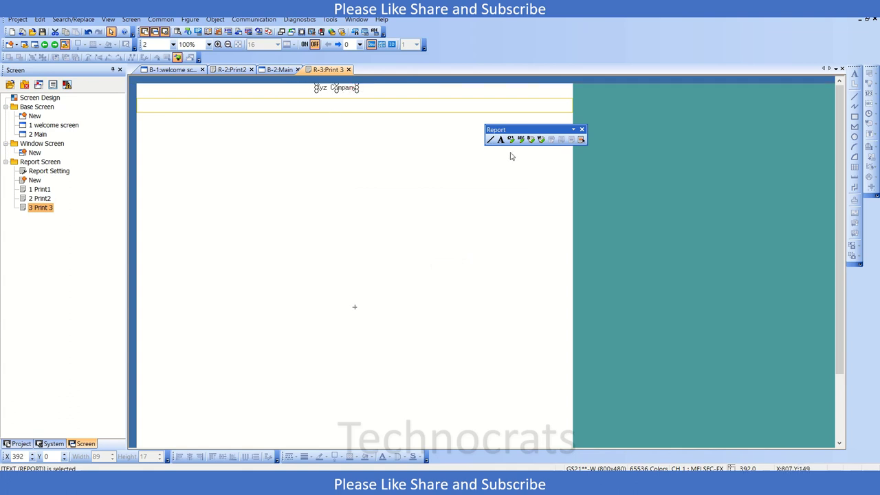
Draw a straight line across the top of the report page.
click(490, 139)
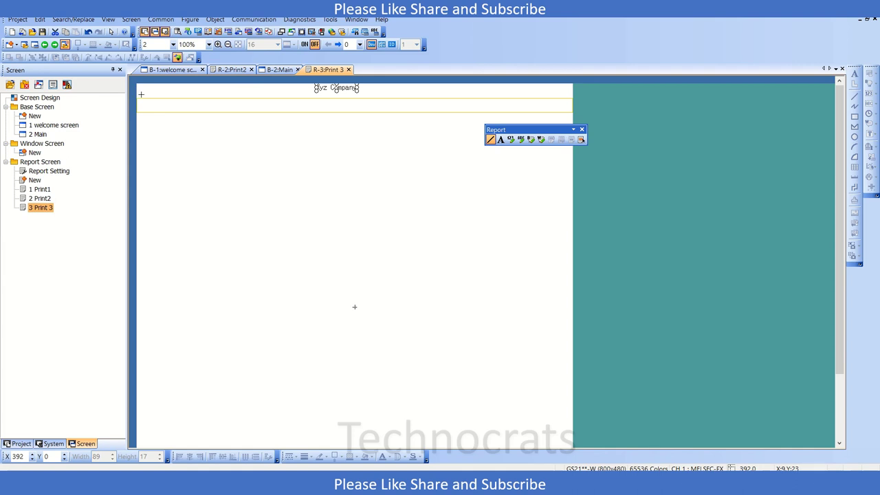
drag(141, 94, 571, 94)
click(424, 182)
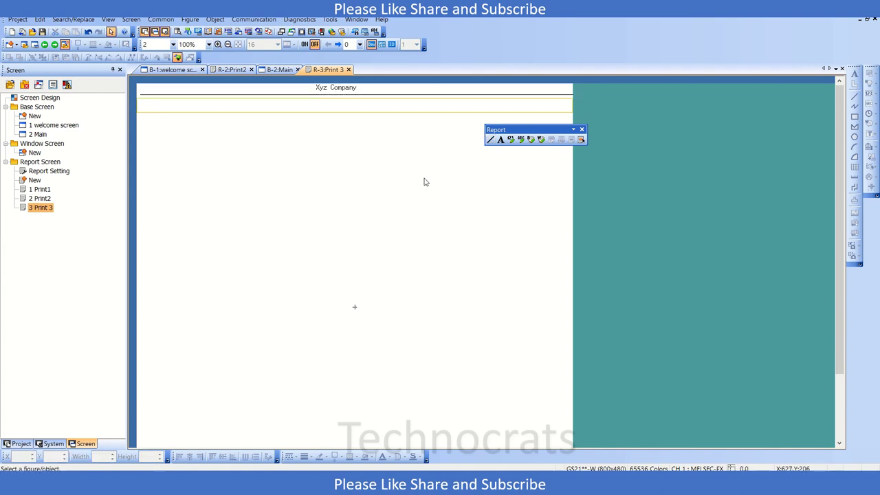
Place a text print field below the title printing device D100 with 11 digits.
click(520, 140)
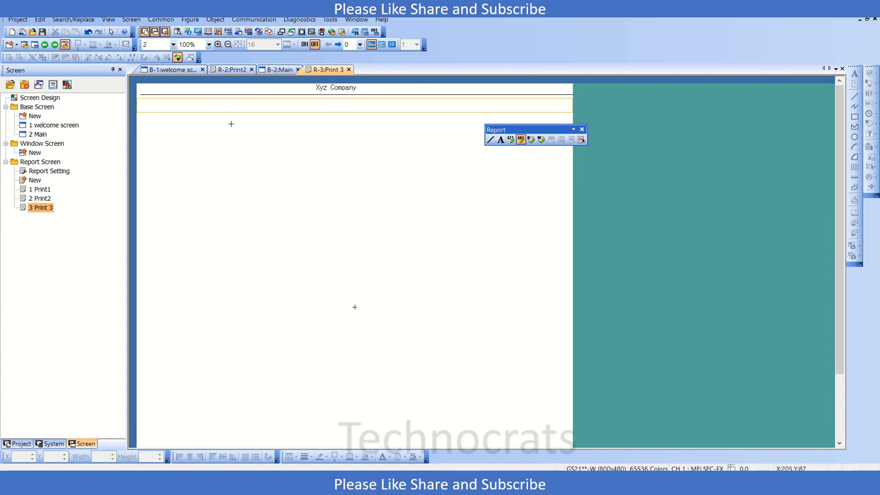
click(277, 157)
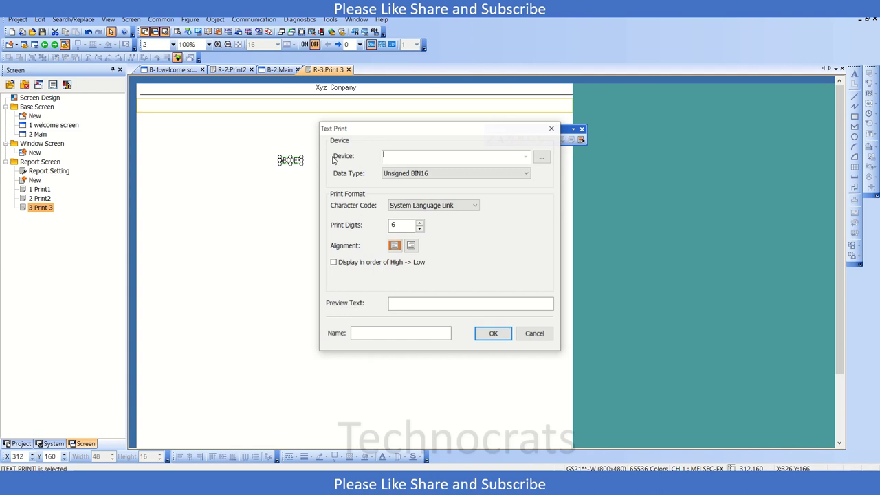
double_click(286, 160)
text(D10)
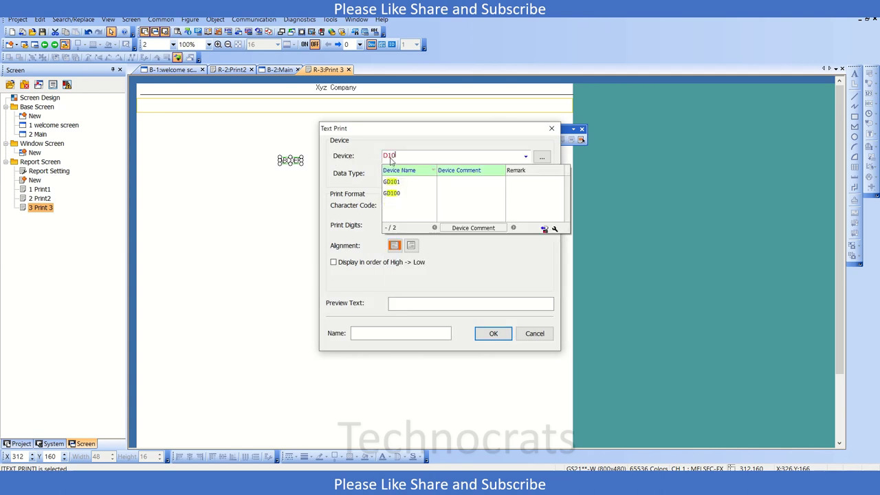
text(0)
click(378, 146)
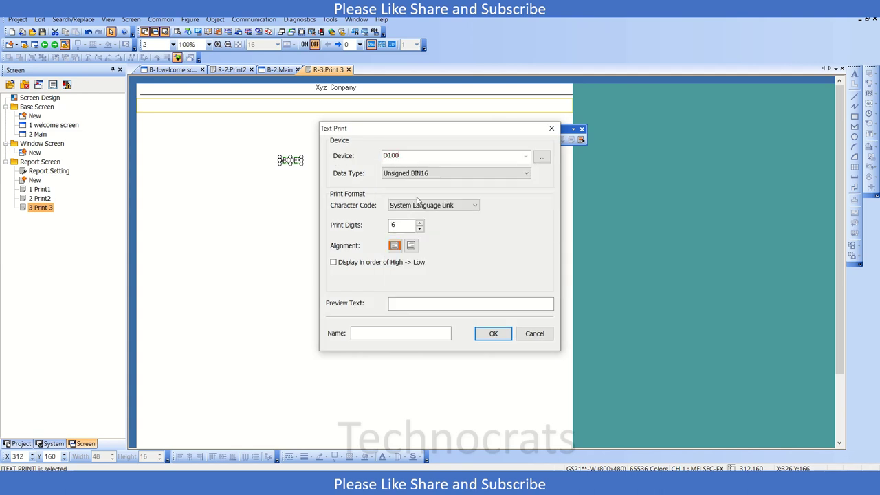
click(419, 224)
click(419, 224)
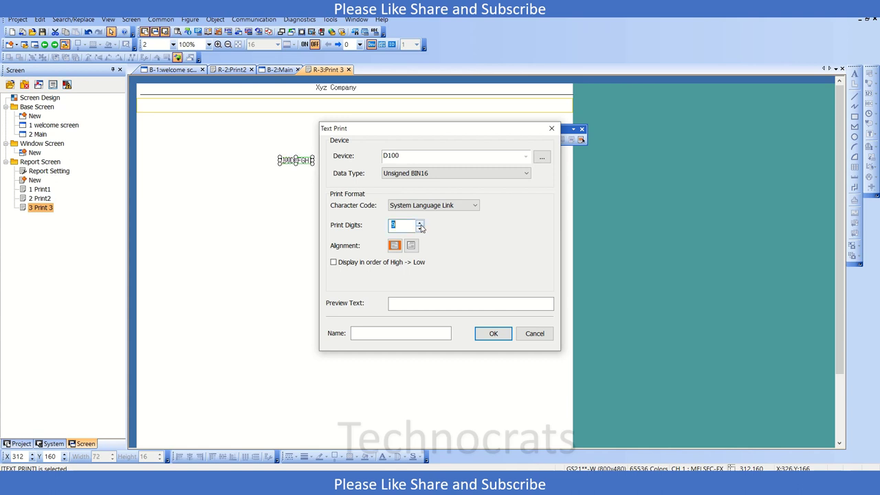
click(493, 333)
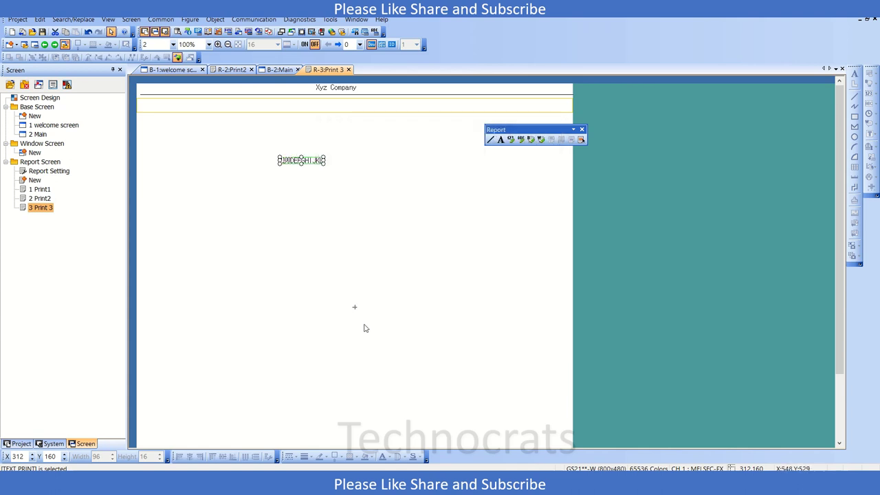
right_click(48, 206)
click(89, 366)
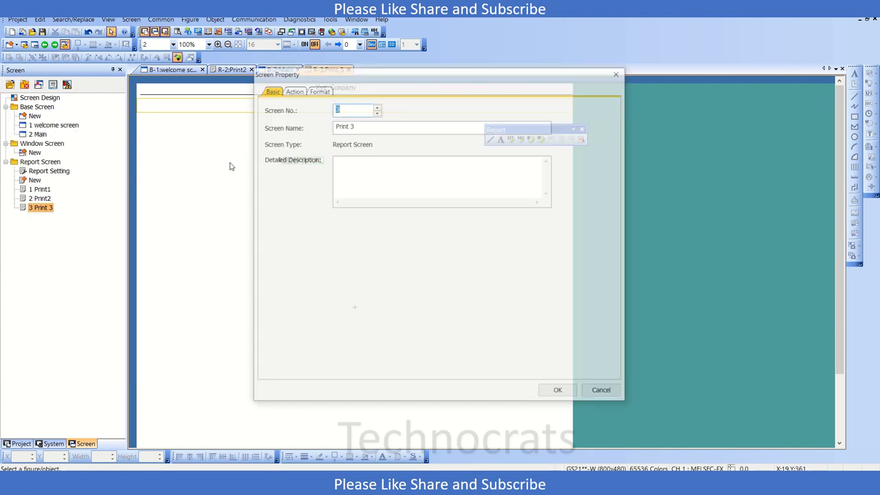
click(292, 90)
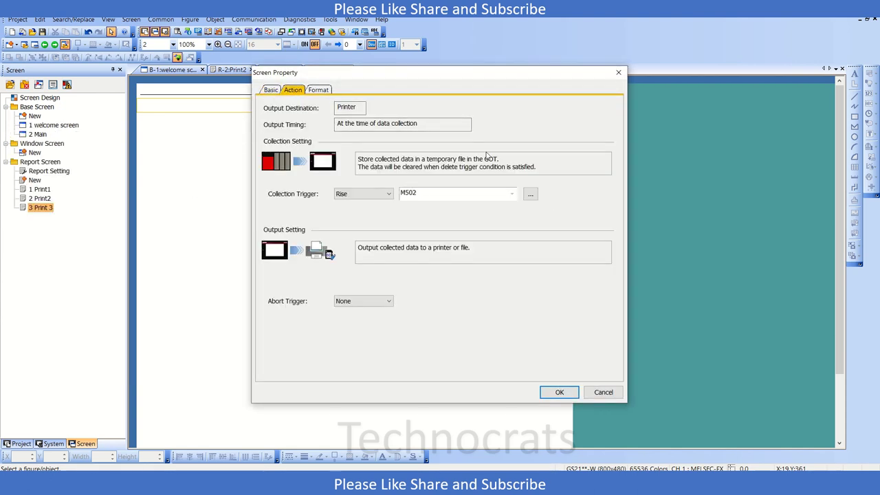
click(618, 72)
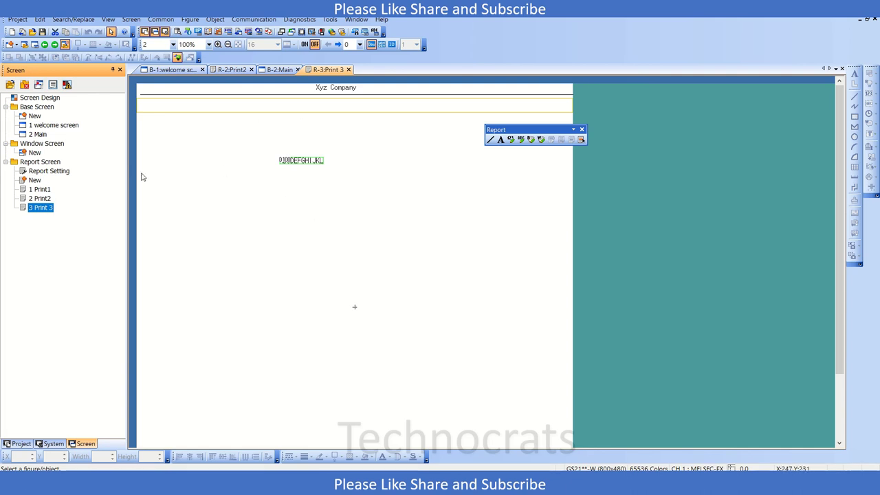
Open the Main screen and inspect its code labels, batch number input and Print 1/Print 2 buttons.
double_click(39, 137)
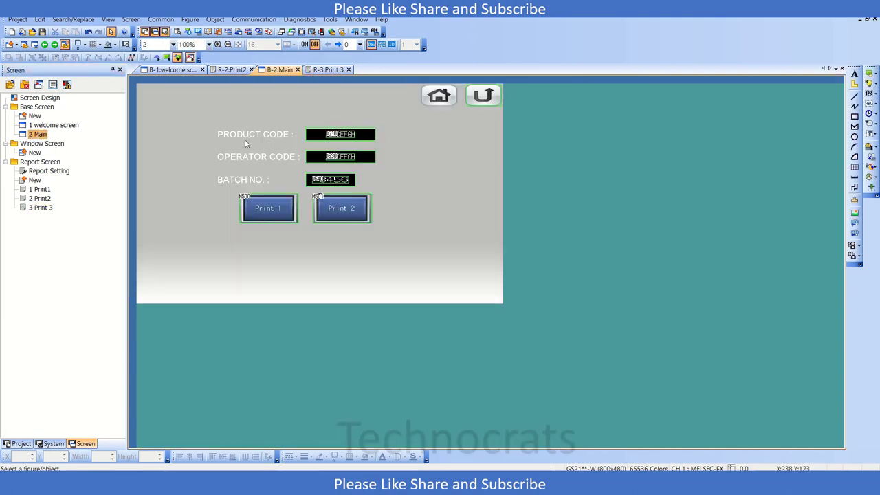
click(244, 139)
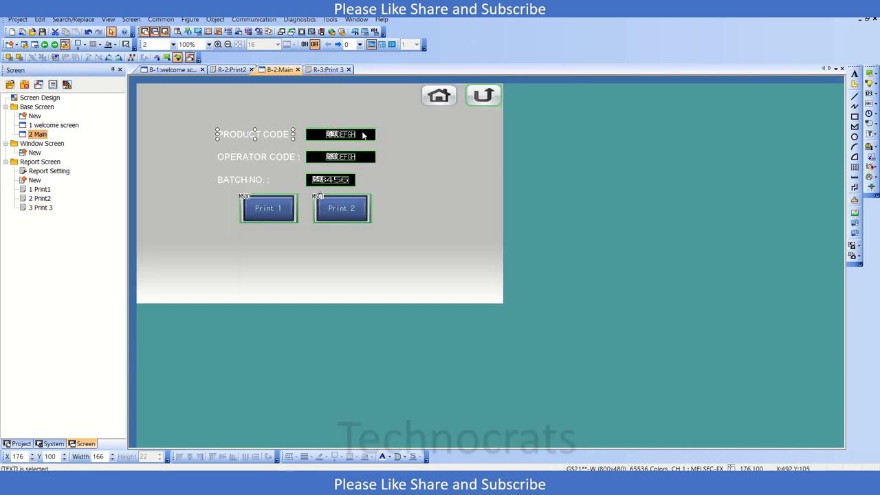
click(245, 163)
click(348, 179)
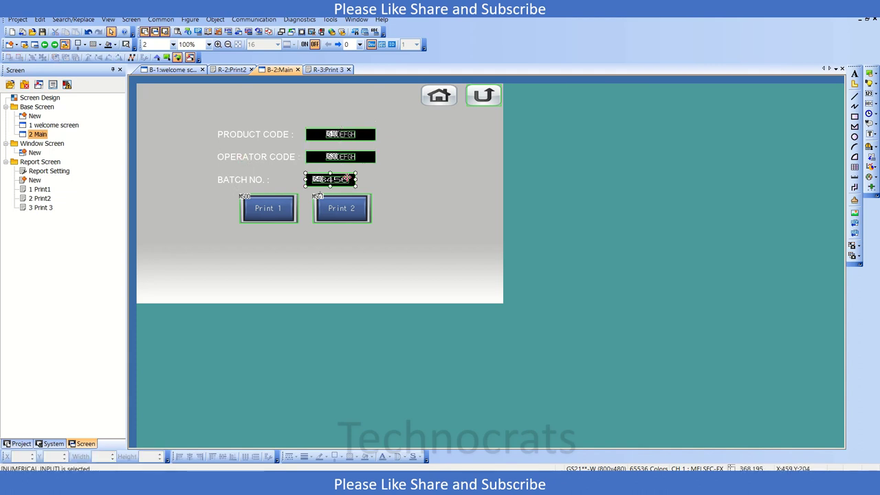
click(260, 217)
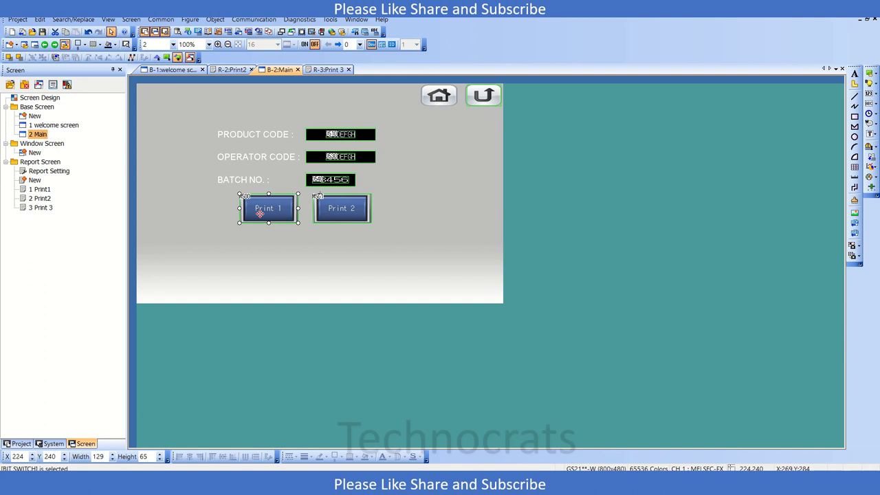
click(358, 212)
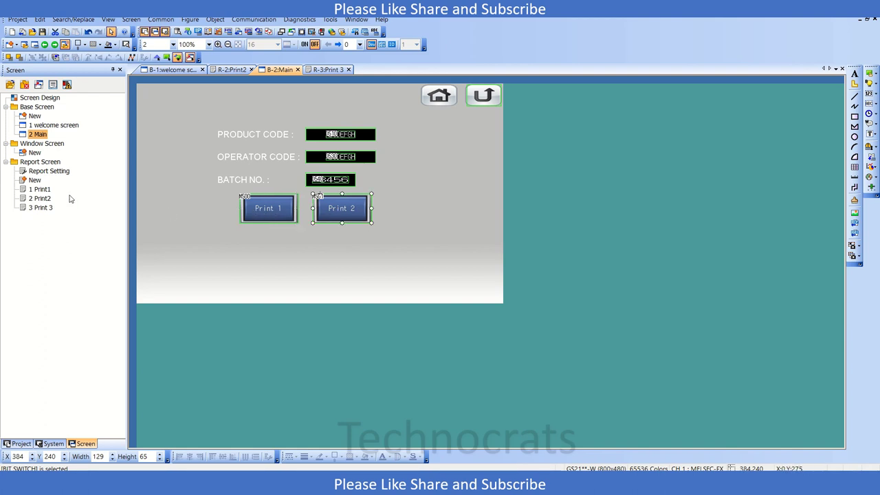
Compare the Print1 and Print2 report layouts, ending on the Print2 report.
double_click(39, 191)
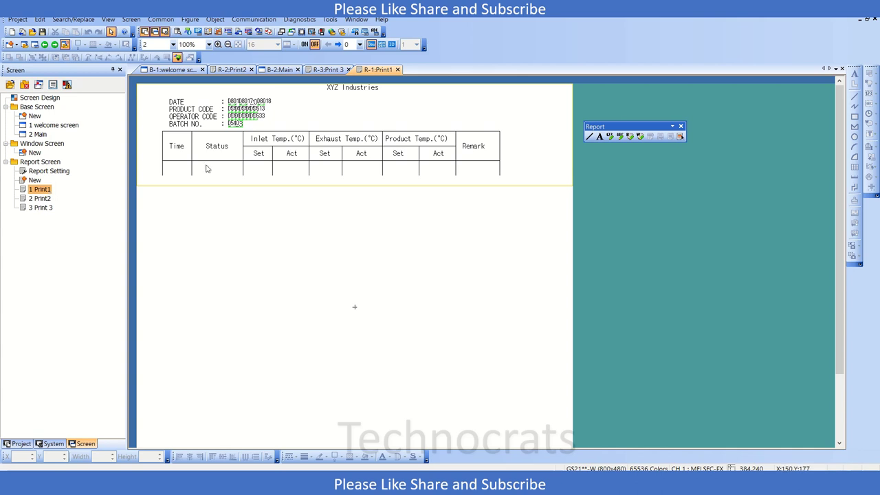
double_click(44, 199)
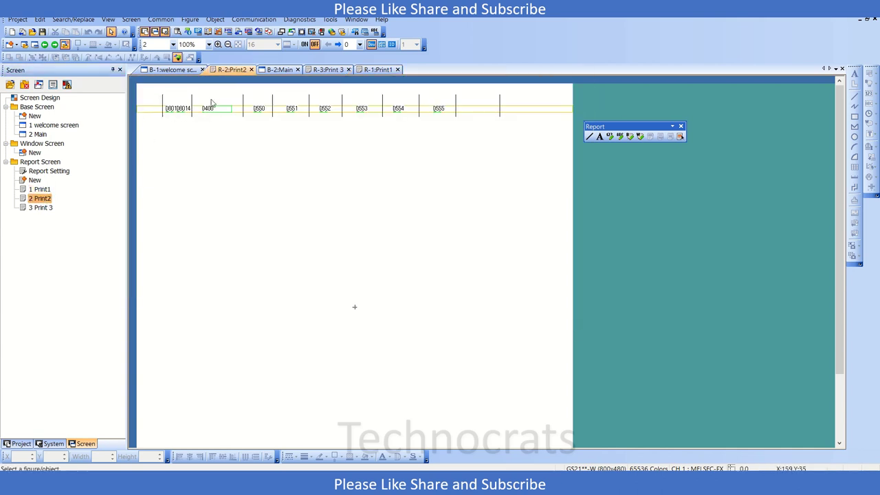
double_click(45, 190)
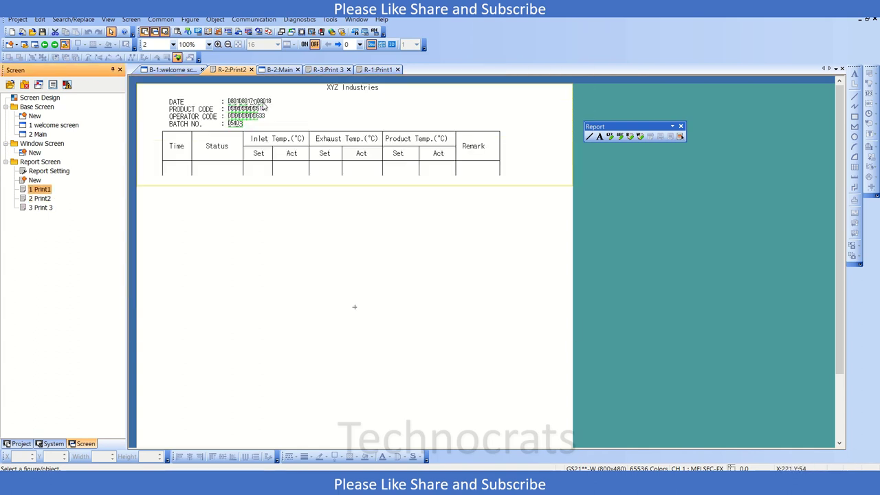
double_click(43, 198)
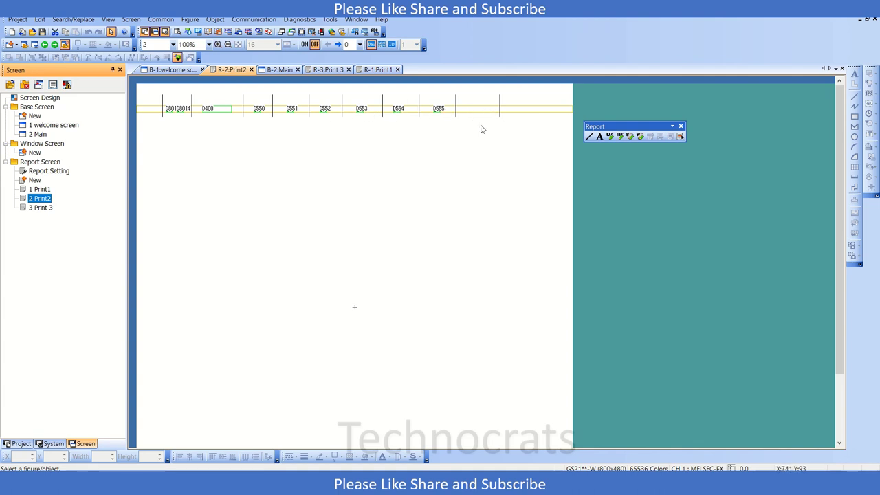
Check Print1's screen properties, confirming printer output with collection triggered on Rise of M500.
double_click(34, 190)
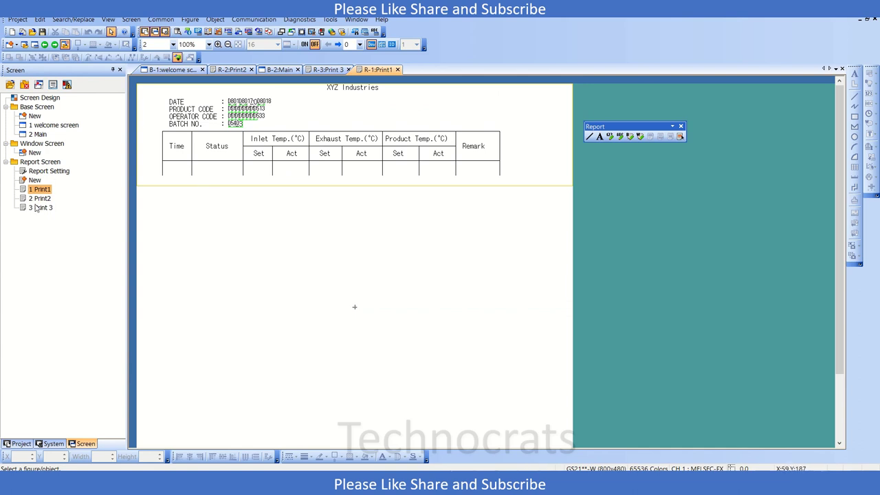
right_click(43, 192)
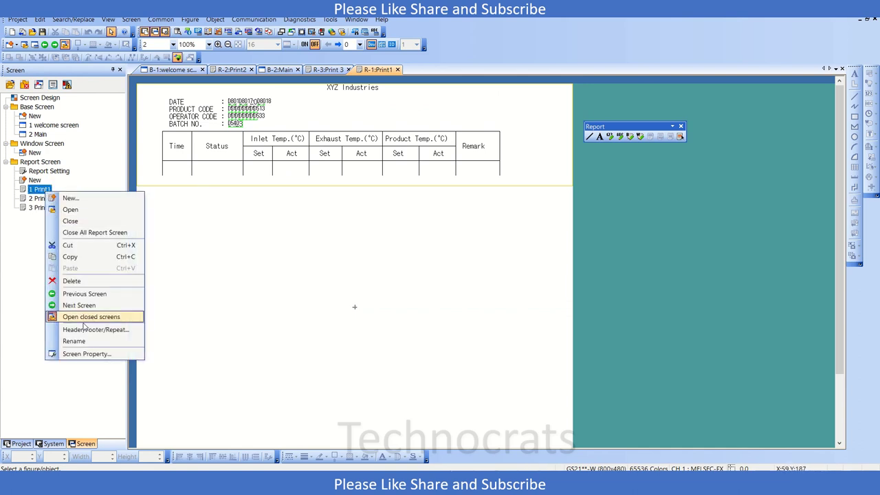
click(69, 354)
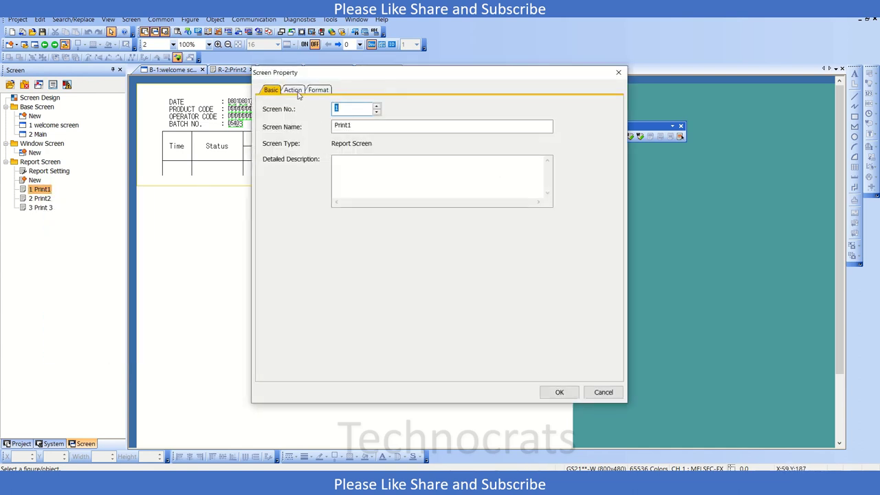
click(294, 90)
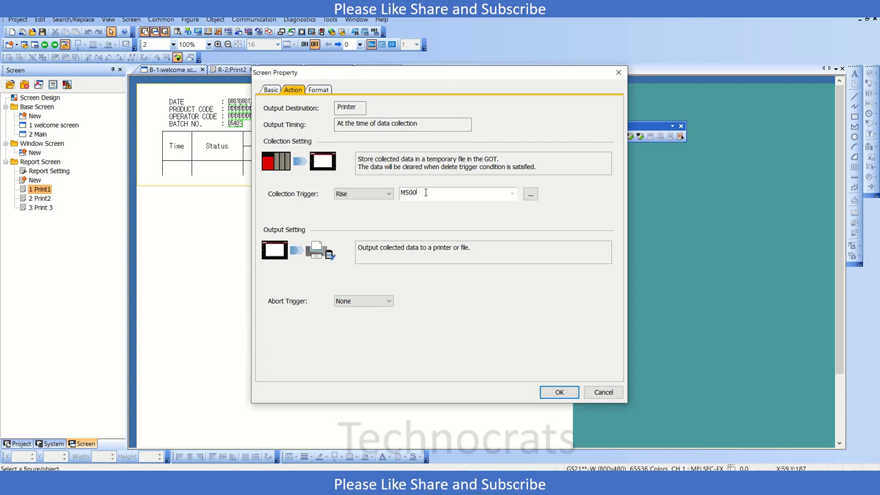
click(559, 391)
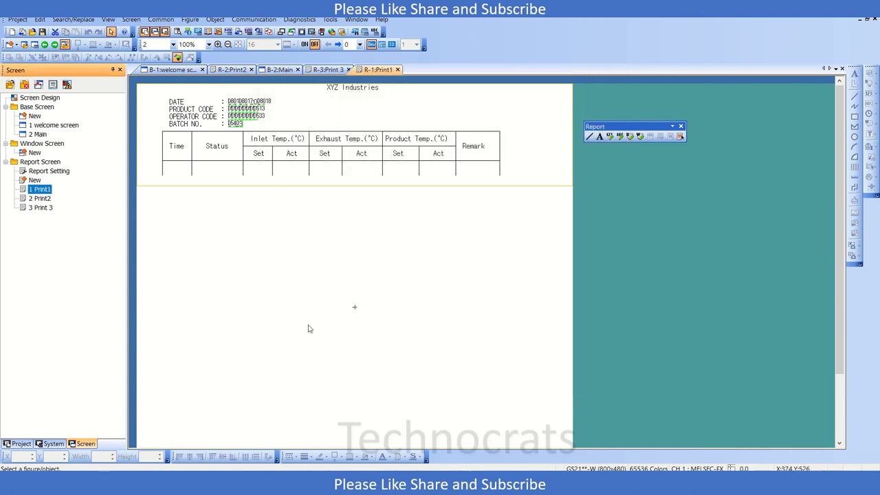